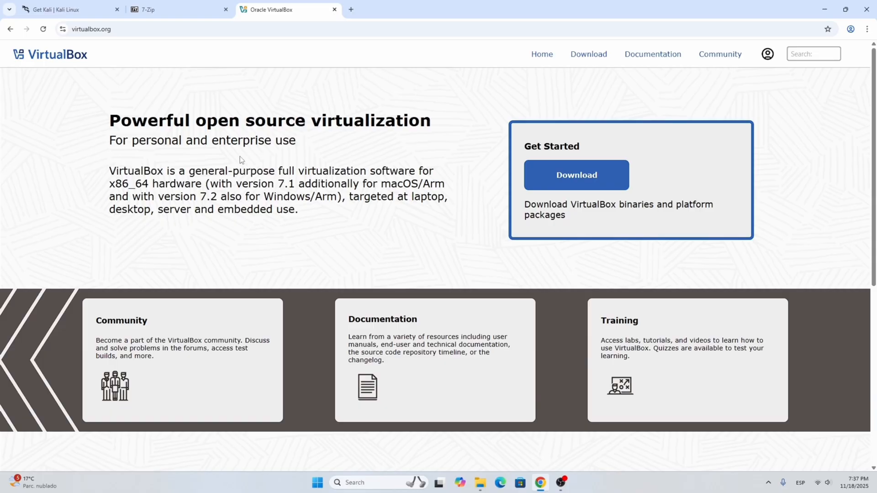
Start downloading the recommended pre-built VirtualBox image from the Kali Linux page, then pause the download.
click(72, 11)
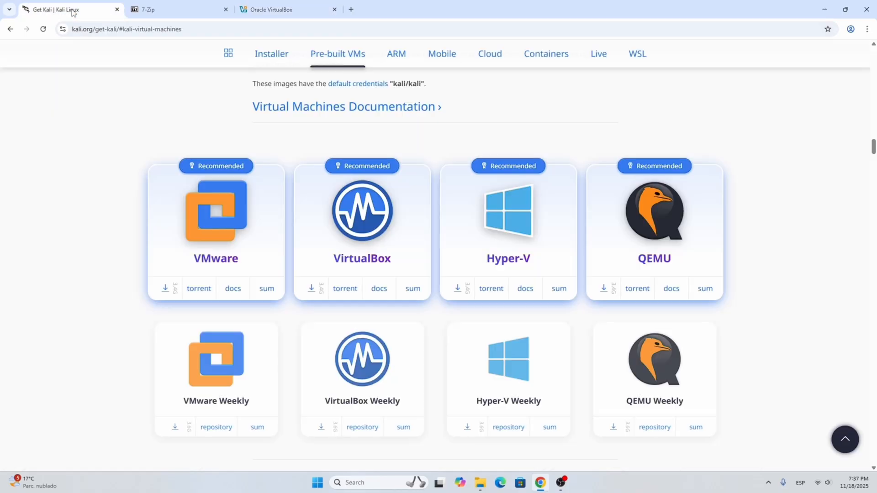
scroll(81, 254, up, 10)
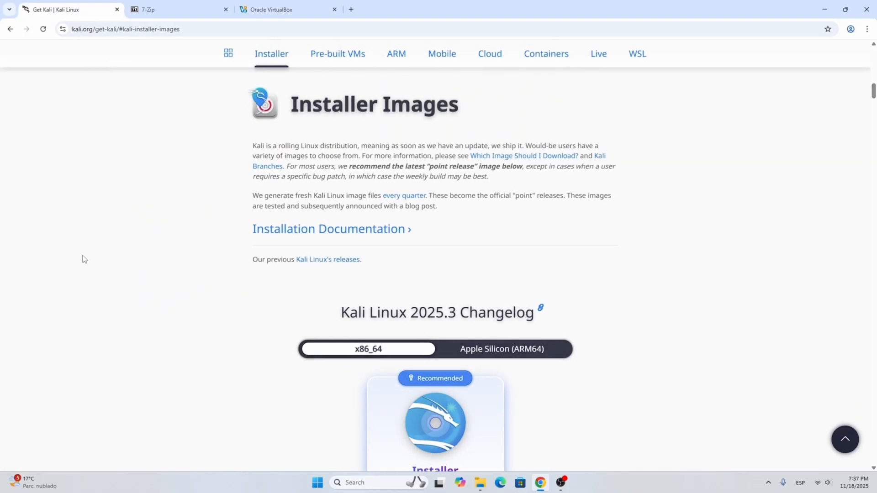
scroll(84, 259, down, 14)
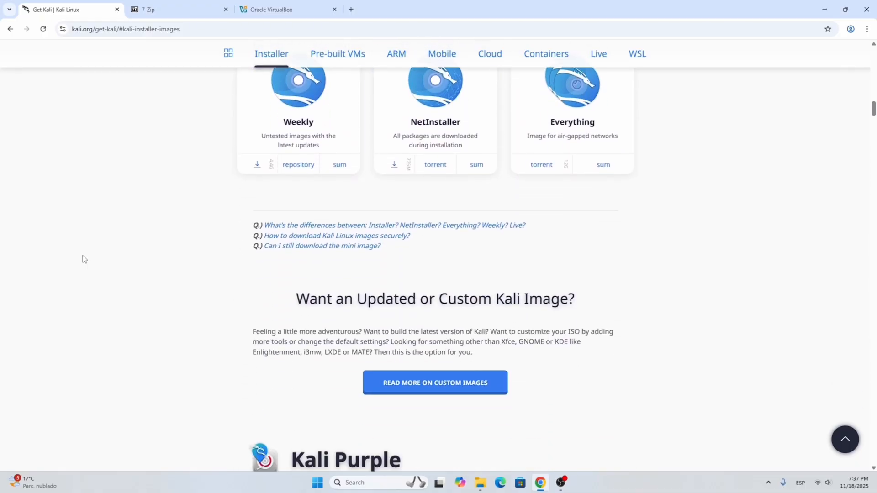
scroll(83, 258, down, 5)
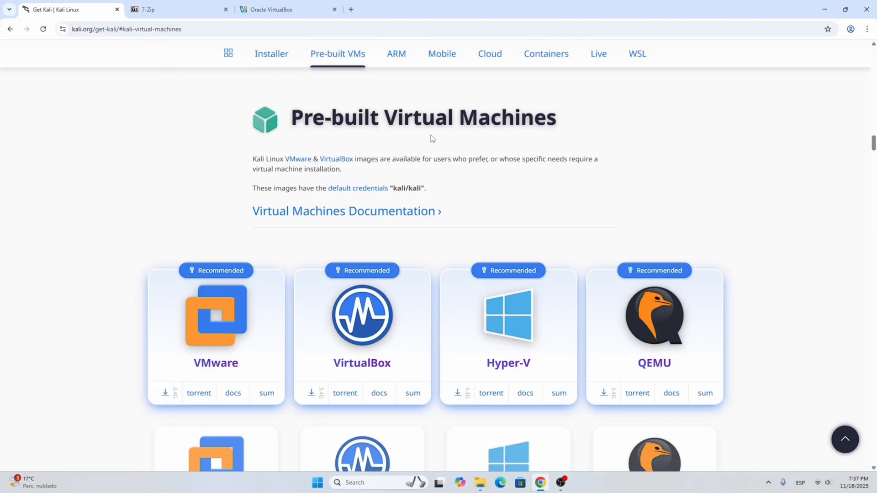
click(316, 393)
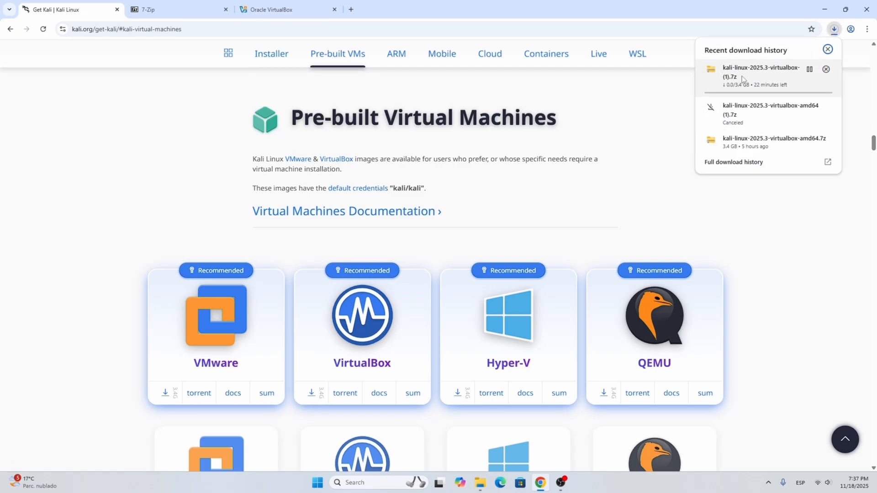
click(809, 70)
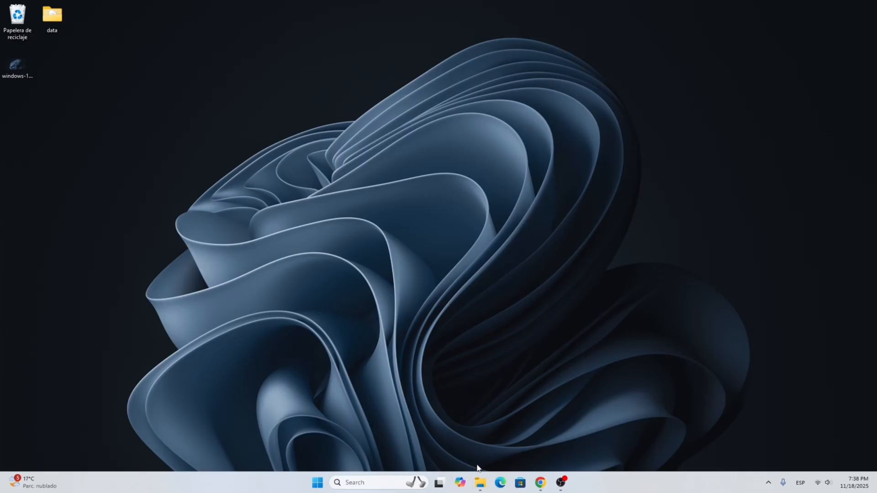
Check the Descargas folder for the Kali archive and view the 7-Zip download page for the 64-bit Windows version.
click(480, 482)
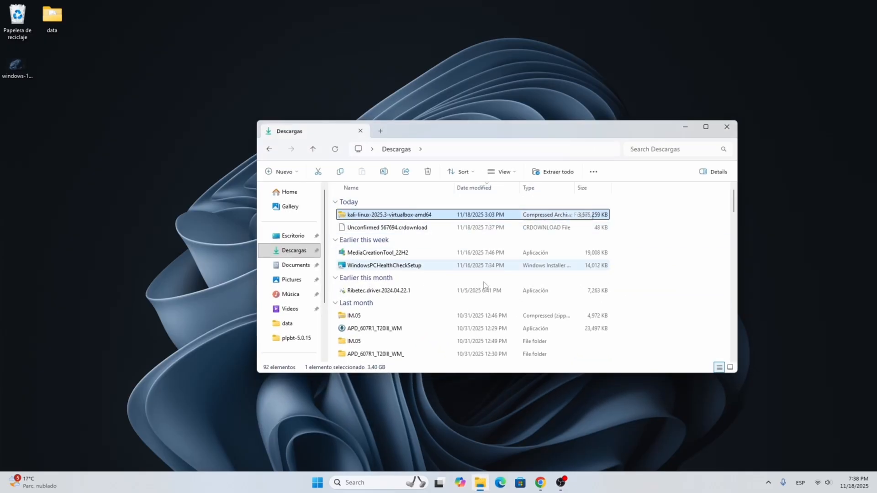
click(540, 483)
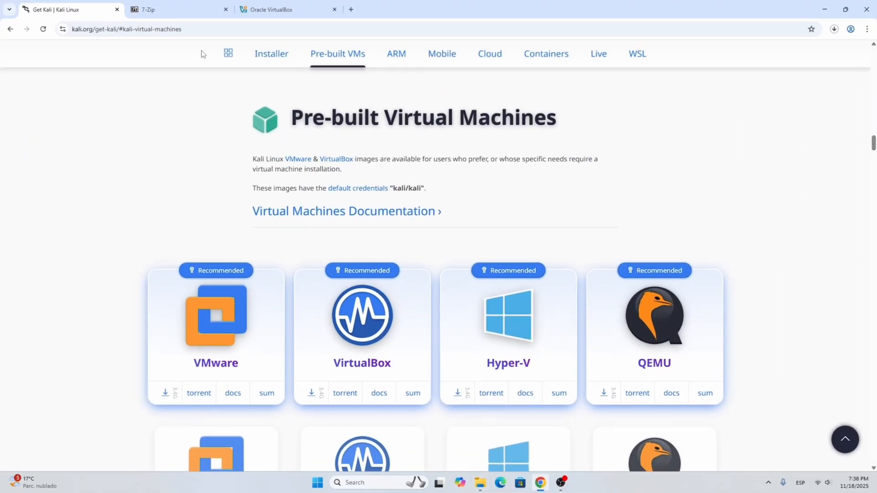
click(176, 9)
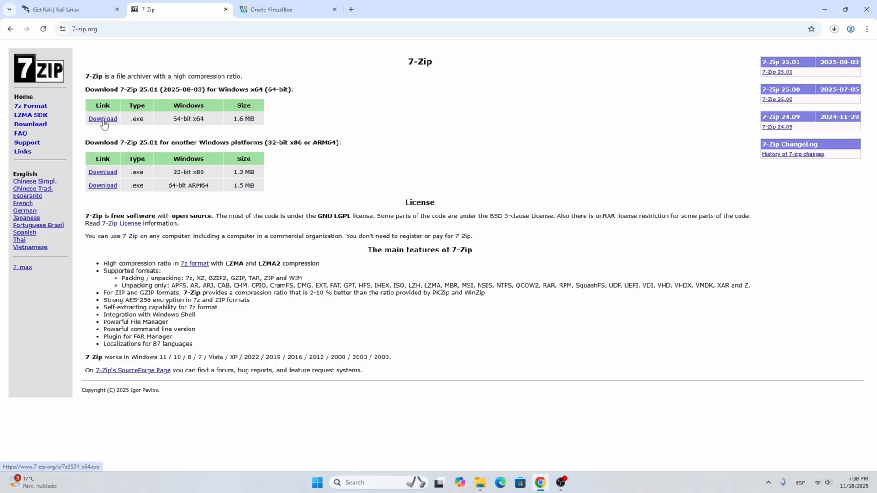
click(824, 9)
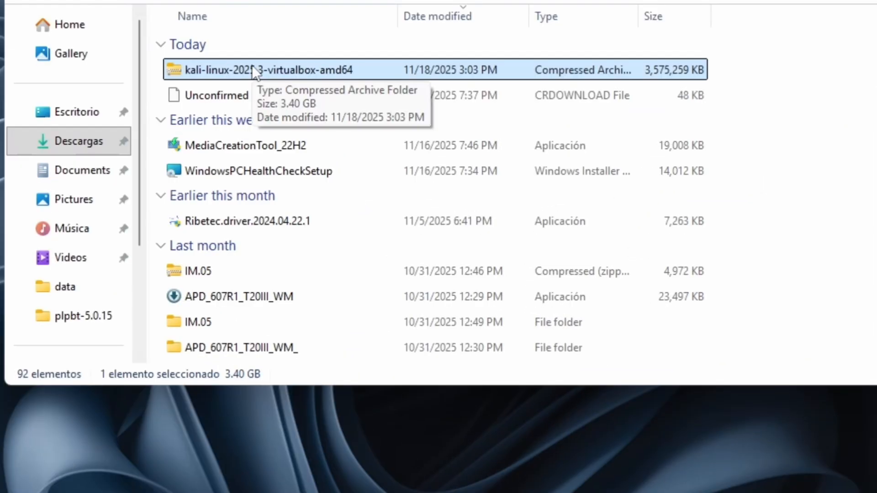
Extract the kali-linux-2025.3-virtualbox-amd64 archive with 7-Zip into a folder of the same name.
right_click(380, 213)
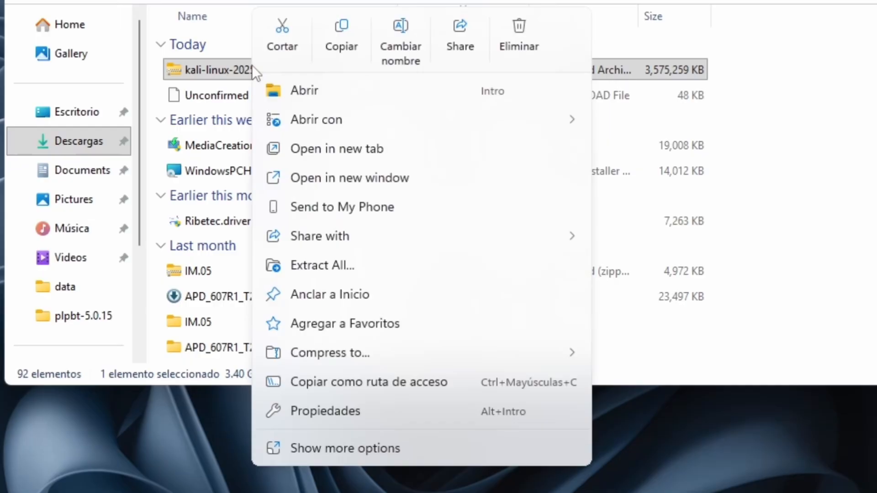
click(383, 442)
mouse_move(303, 195)
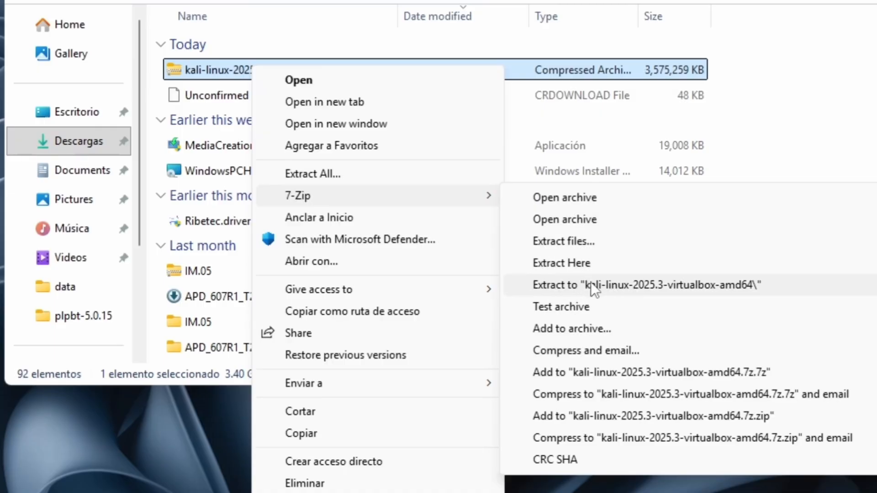
click(605, 286)
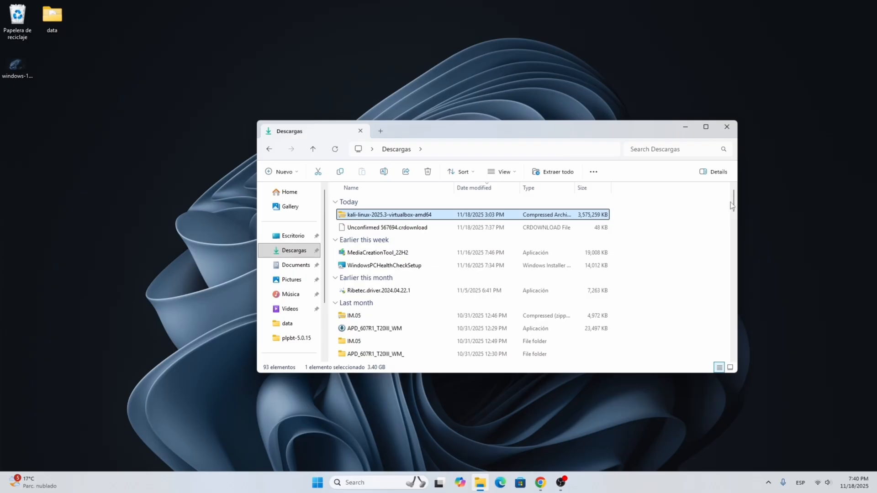
Open the extracted kali-linux-2025.3-virtualbox-amd64 folder in Descargas and examine its machine definition and disk image files.
drag(733, 200, 724, 364)
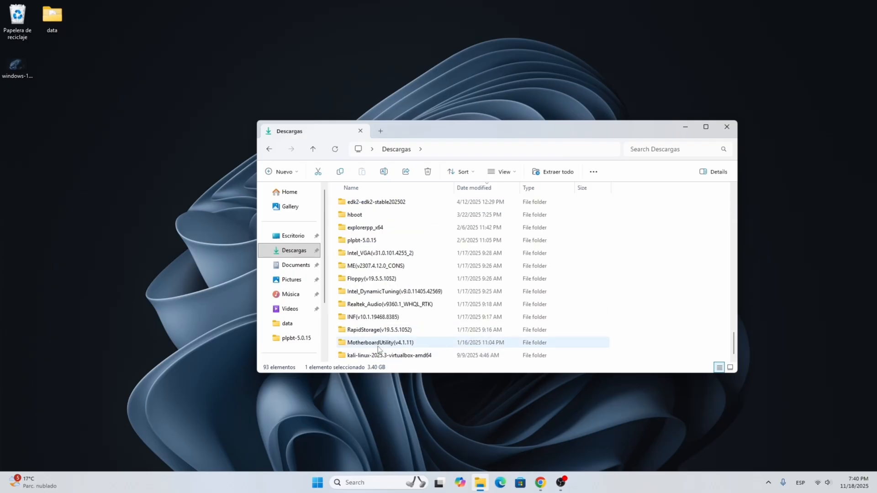
click(404, 355)
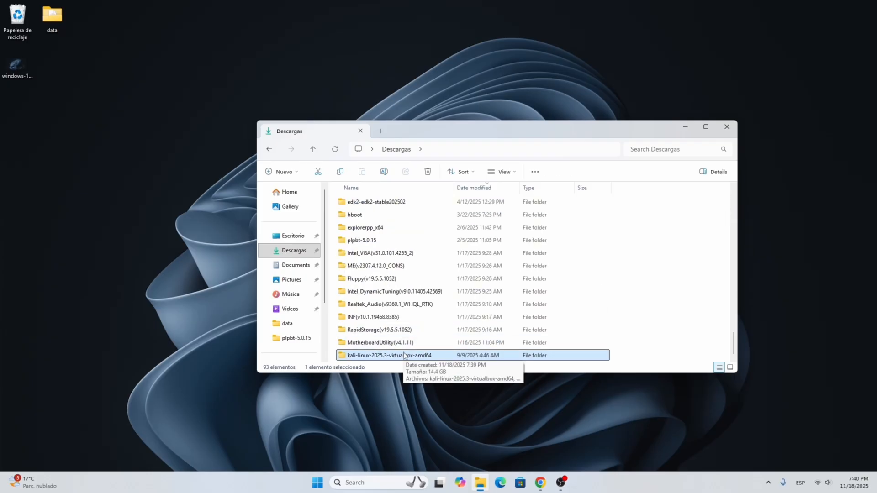
double_click(404, 355)
drag(446, 281, 383, 204)
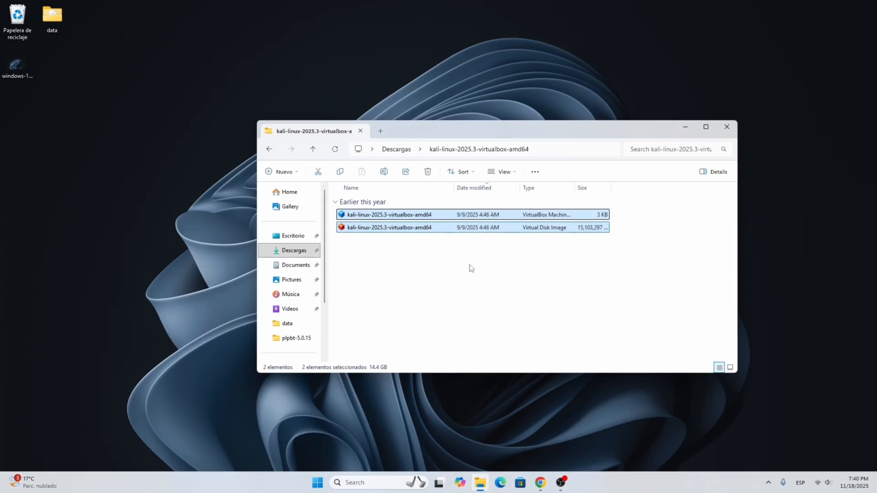
click(502, 269)
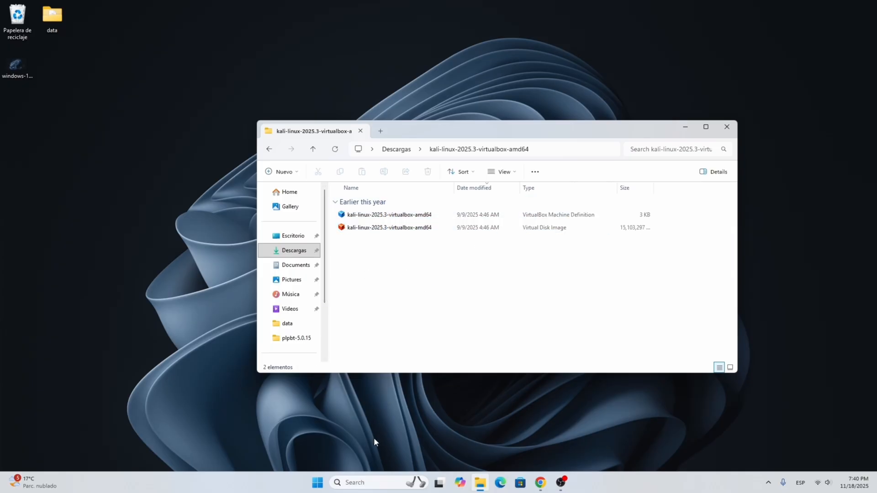
Switch to Oracle VirtualBox Manager and add the existing kali-linux-2025.3-virtualbox-amd64 machine from its extracted folder in Descargas.
click(369, 482)
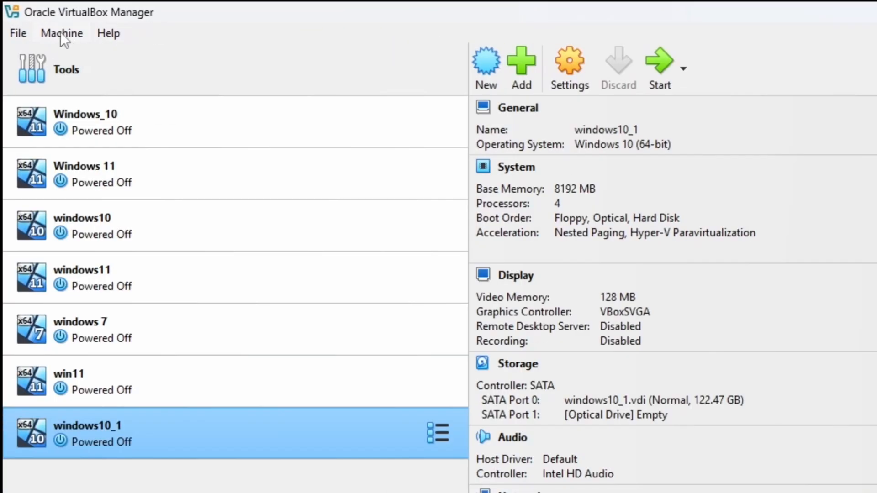
click(61, 34)
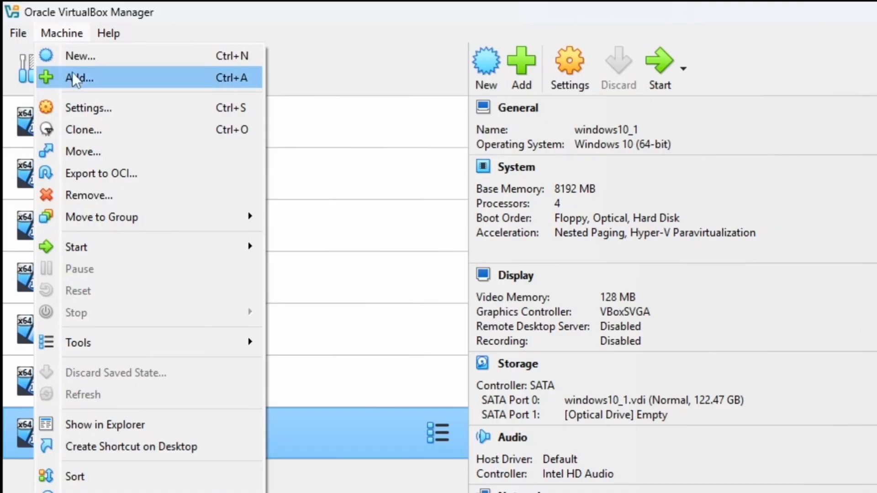
click(103, 79)
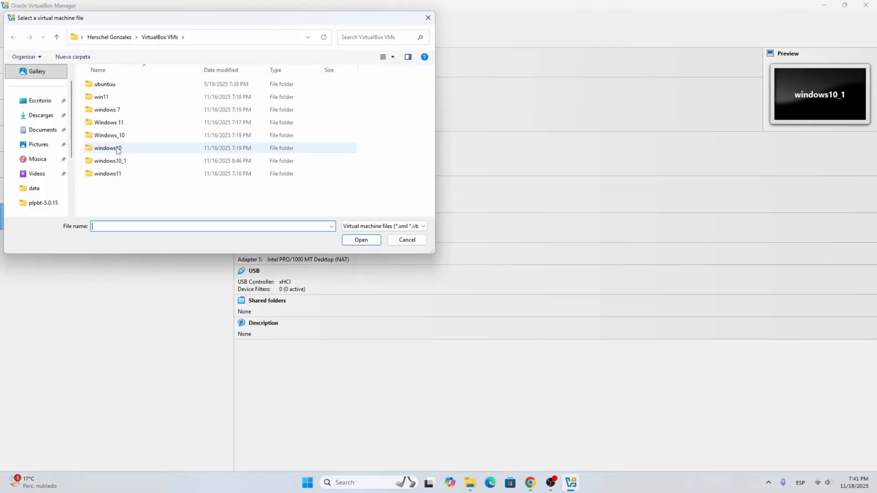
click(47, 117)
scroll(176, 141, down, 5)
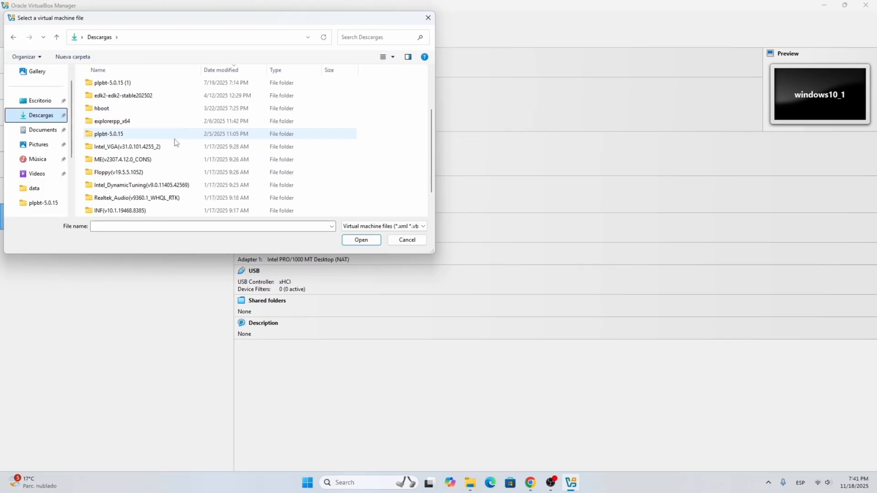
scroll(177, 141, up, 5)
click(182, 139)
double_click(182, 138)
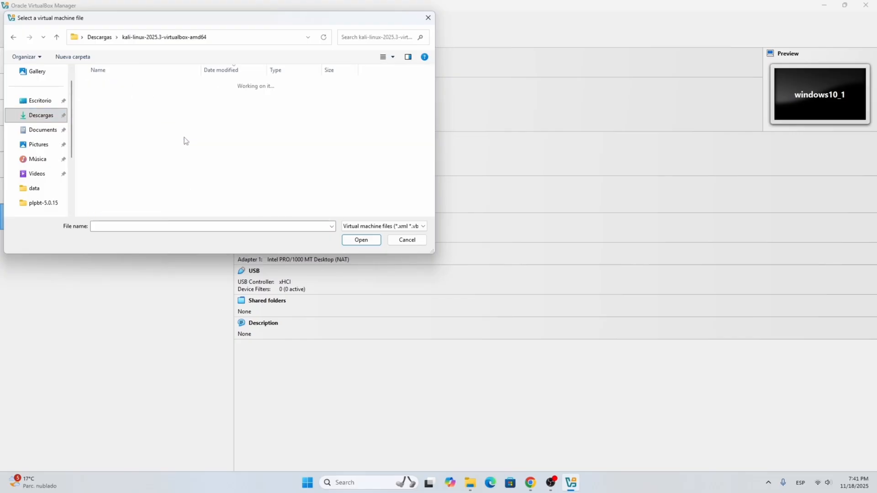
click(100, 99)
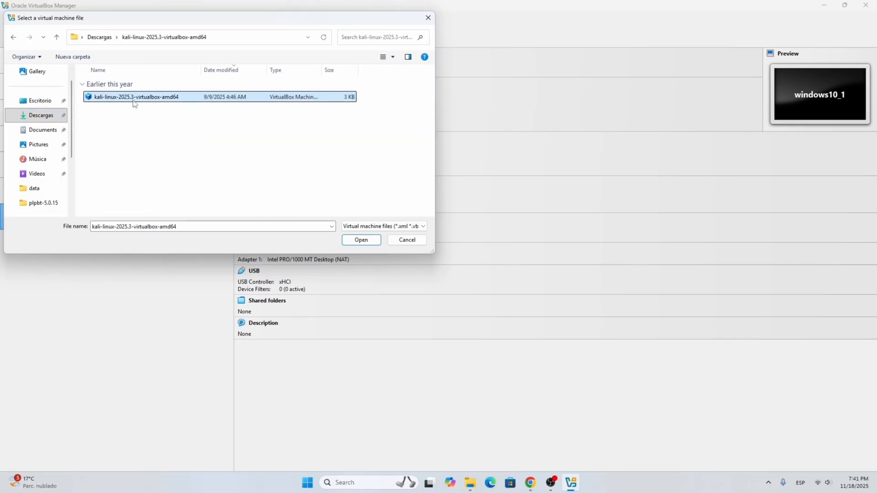
click(361, 240)
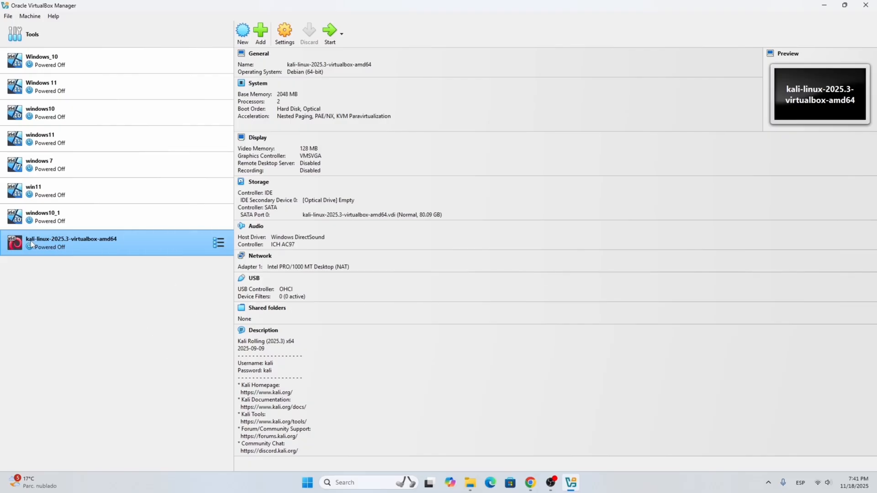
Set the Kali virtual machine's base memory to 8192 MB in its system settings.
click(284, 32)
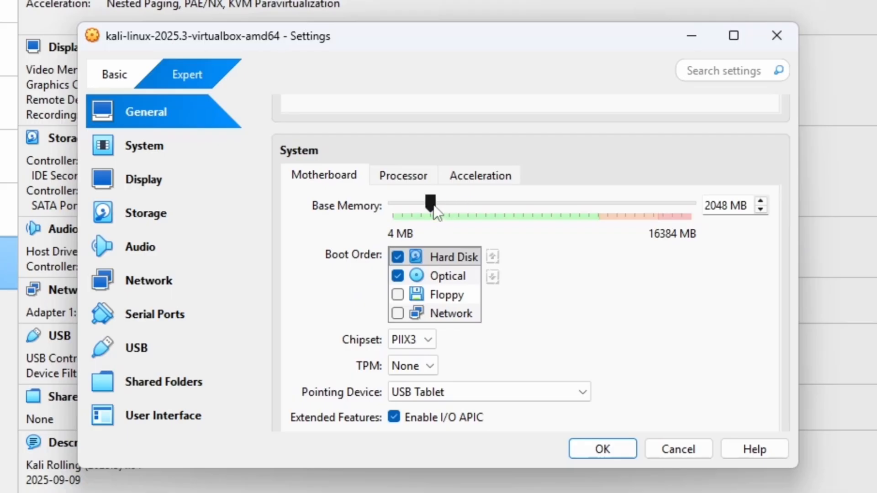
drag(434, 204, 538, 207)
mouse_move(532, 202)
mouse_down()
mouse_move(588, 209)
mouse_move(491, 215)
mouse_move(567, 227)
mouse_move(586, 203)
mouse_move(543, 214)
mouse_up()
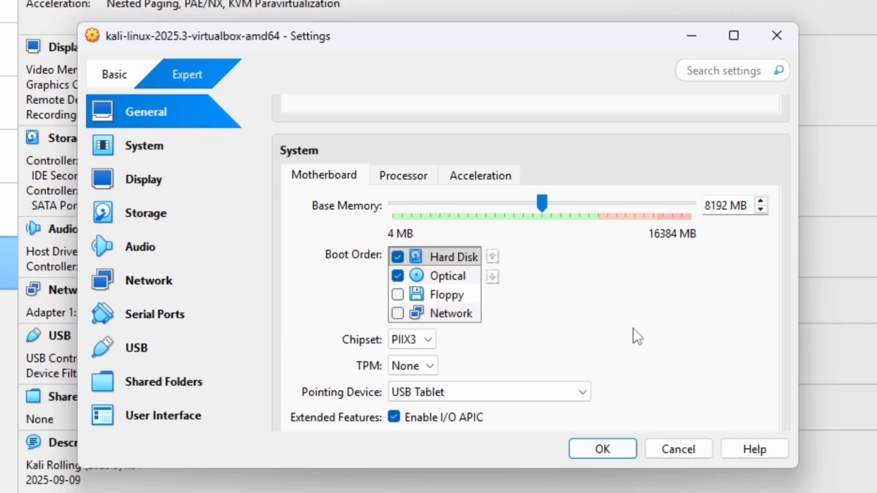
scroll(580, 333, down, 2)
scroll(579, 333, up, 2)
Set the Kali machine's processor count to 3, review the display settings, and save the configuration.
click(411, 175)
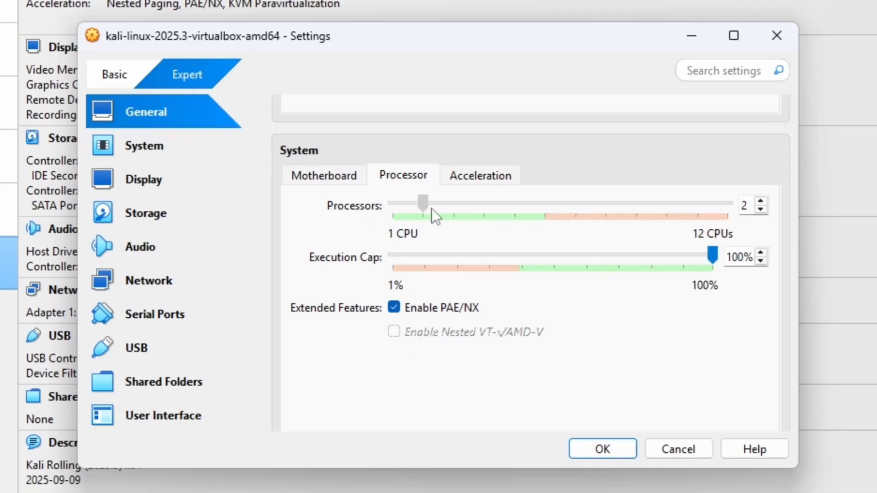
drag(432, 208, 498, 204)
drag(440, 205, 449, 205)
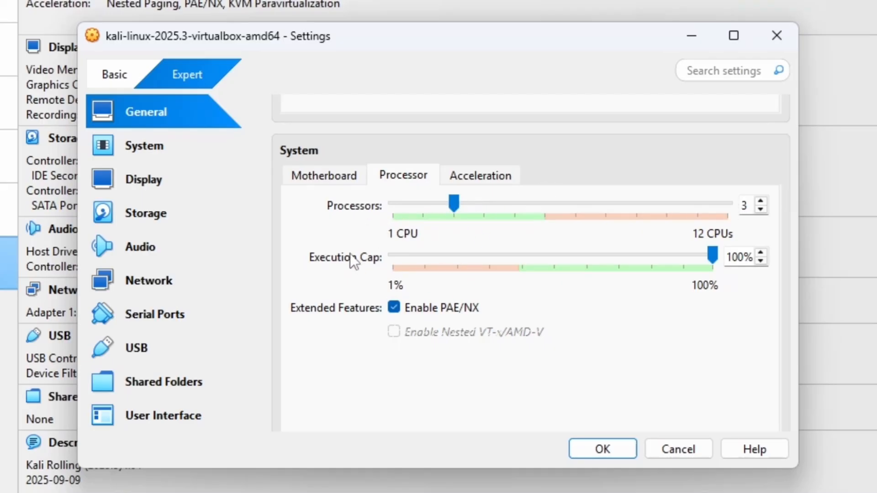
click(149, 178)
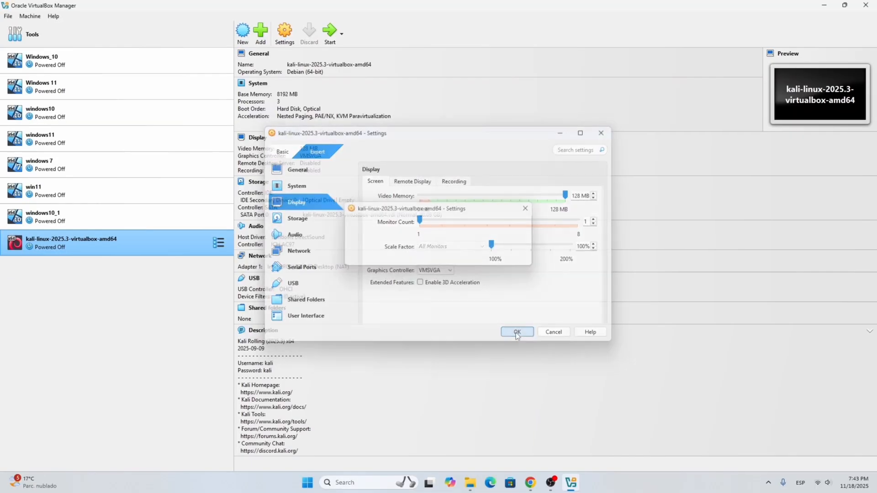
click(587, 449)
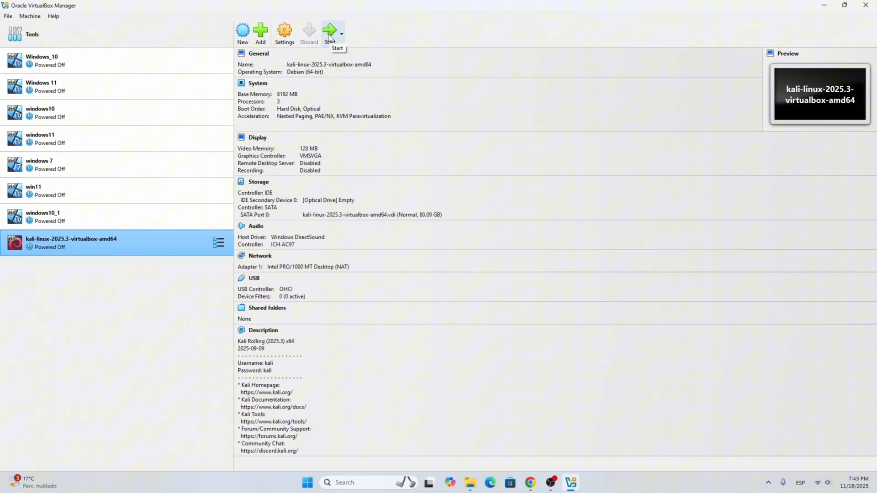
Start the Kali virtual machine and boot the Kali GNU/Linux entry.
click(328, 34)
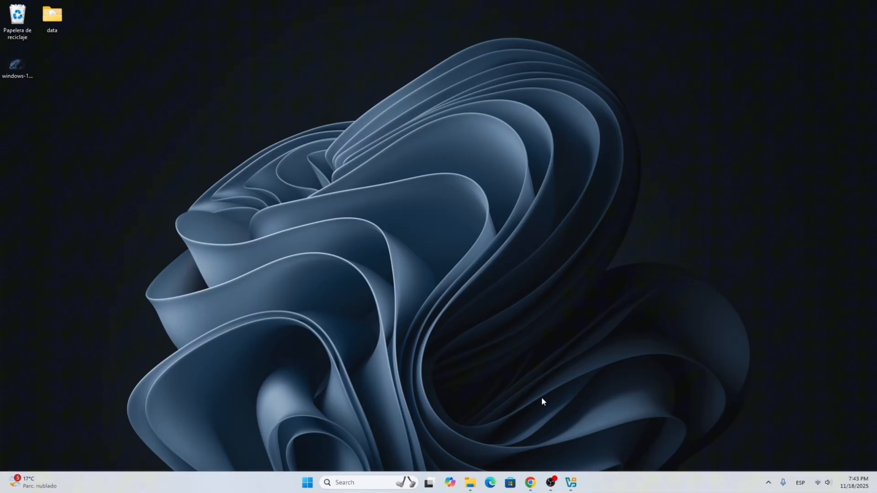
click(553, 110)
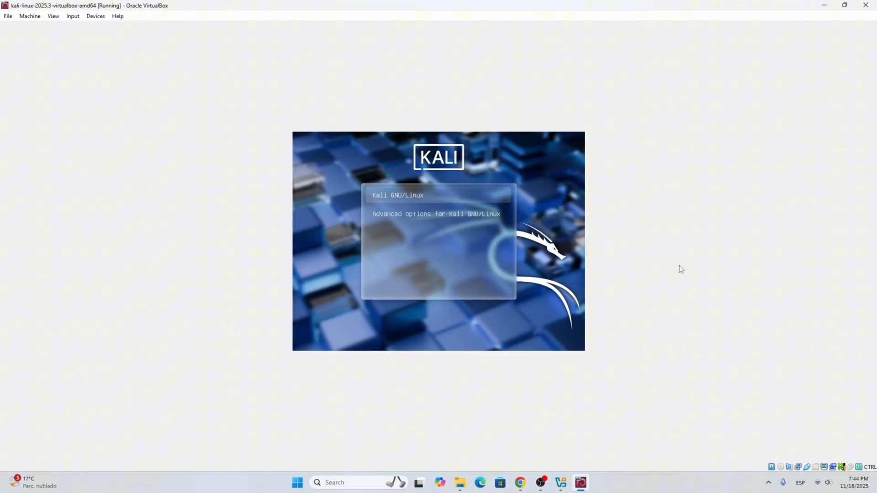
key(Down)
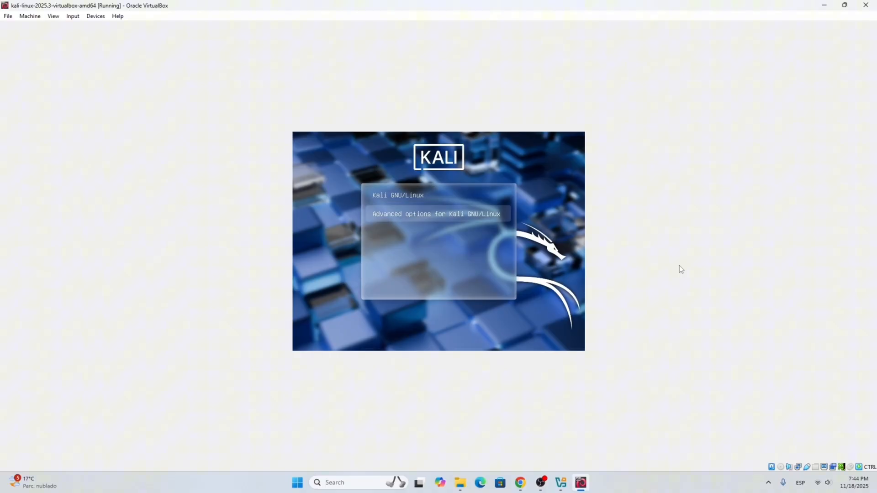
key(Up)
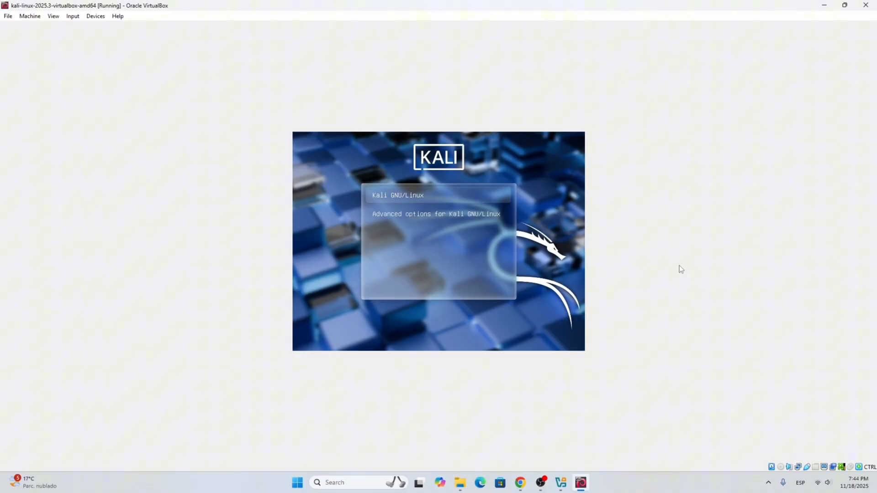
key(Return)
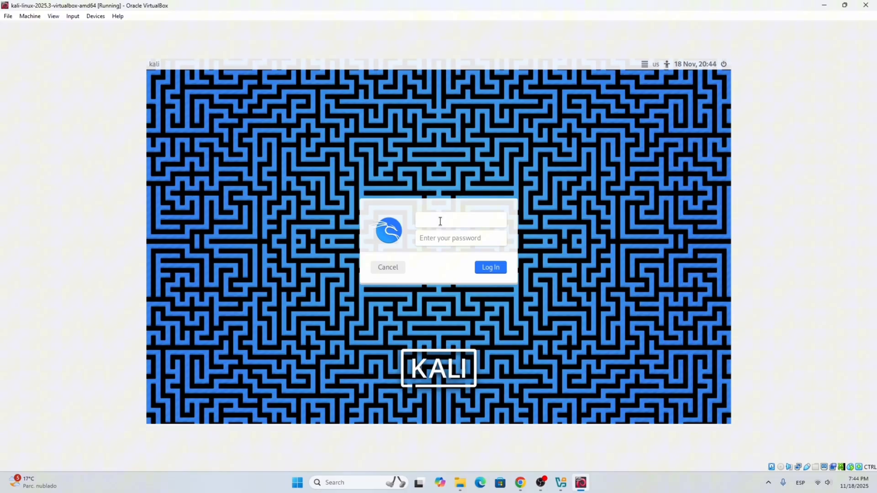
Log in to the Kali desktop with the account's username and password.
click(447, 241)
click(492, 269)
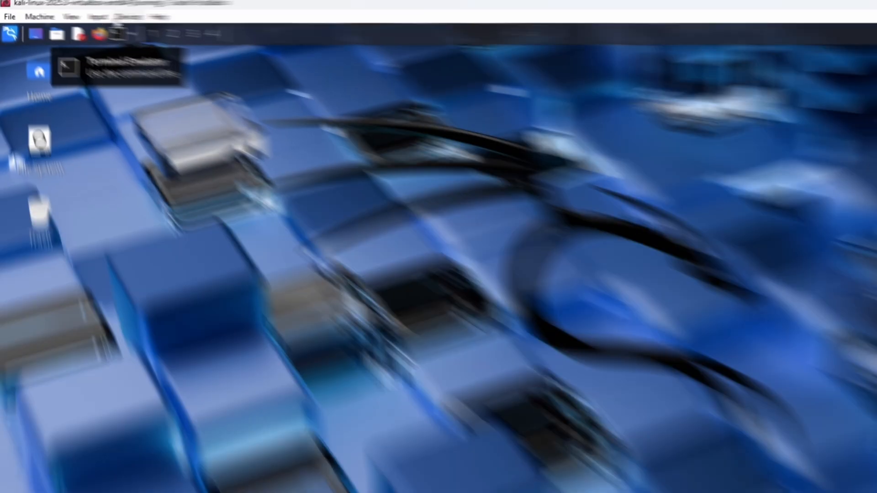
Insert the Guest Additions CD image into the virtual machine and open the VBox_GAs disc from the desktop.
click(93, 16)
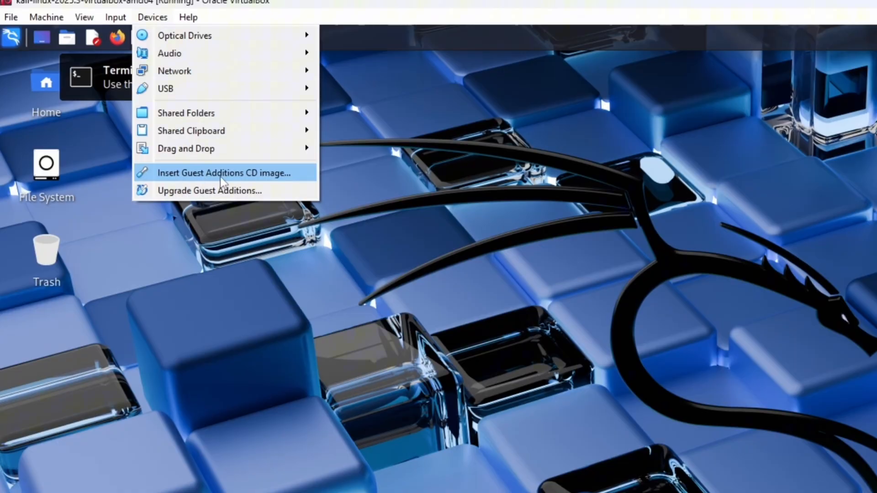
click(221, 178)
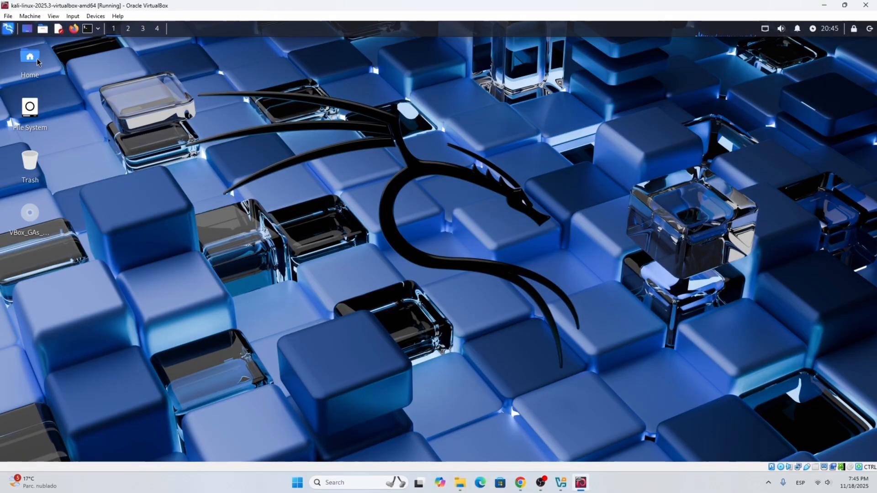
drag(136, 275, 20, 224)
click(87, 221)
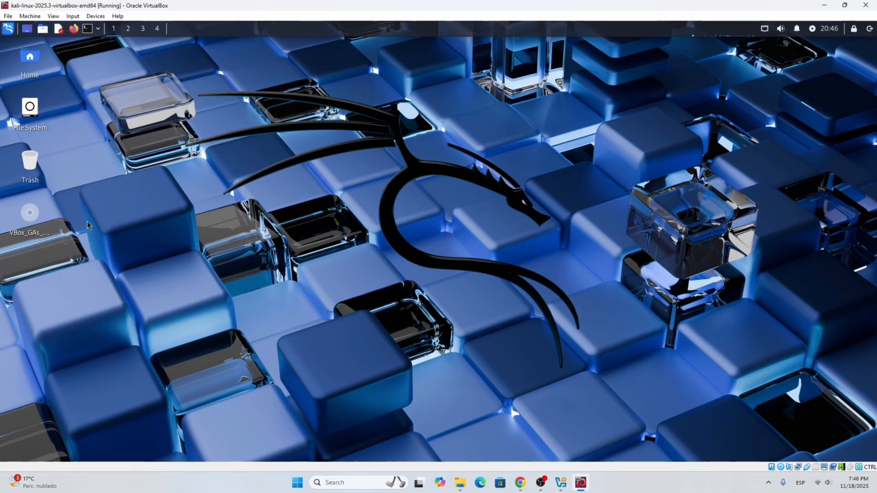
double_click(30, 217)
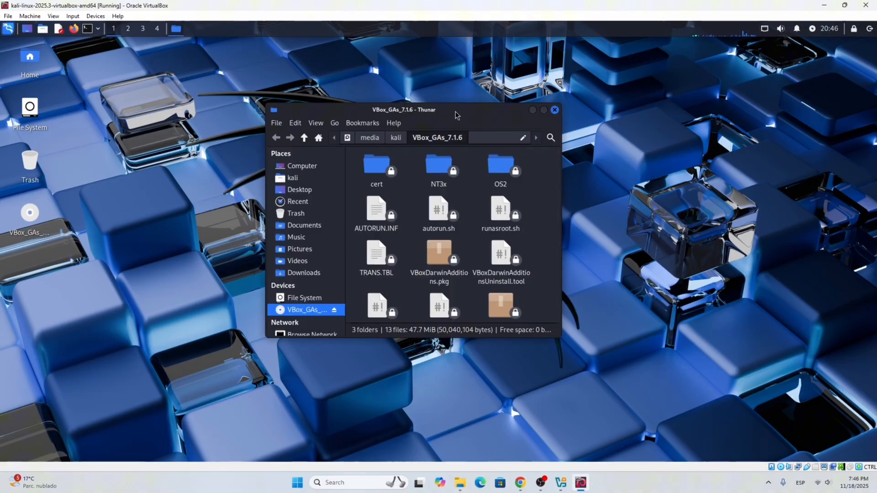
drag(453, 121, 475, 123)
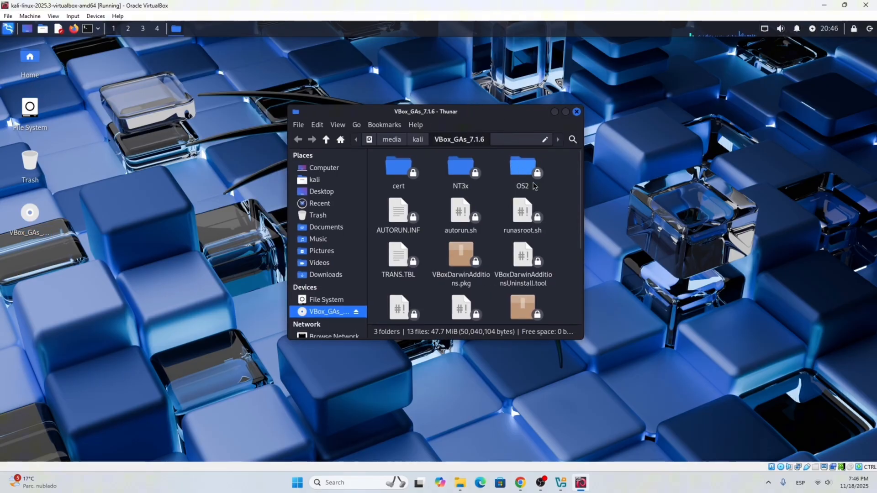
Open a terminal in the VBox_GAs_7.1.6 folder and run sudo ./VBoxLinuxAdditions.run.
right_click(562, 204)
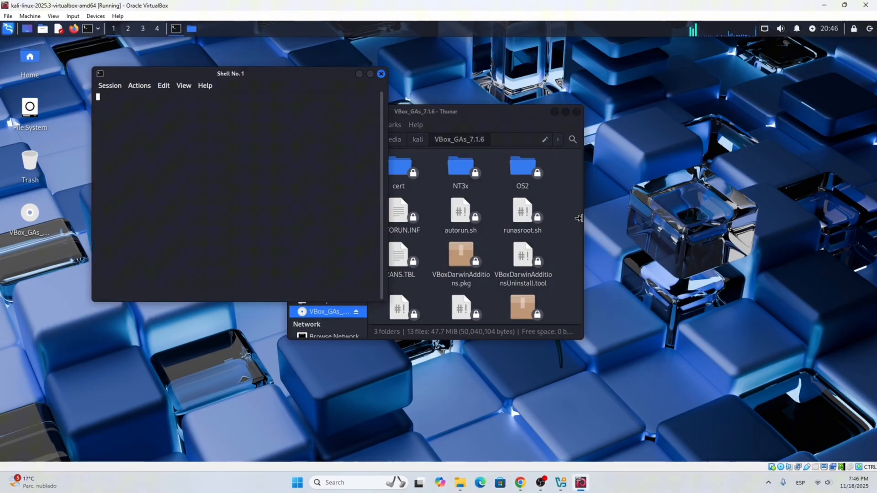
text(sudo ./VBox)
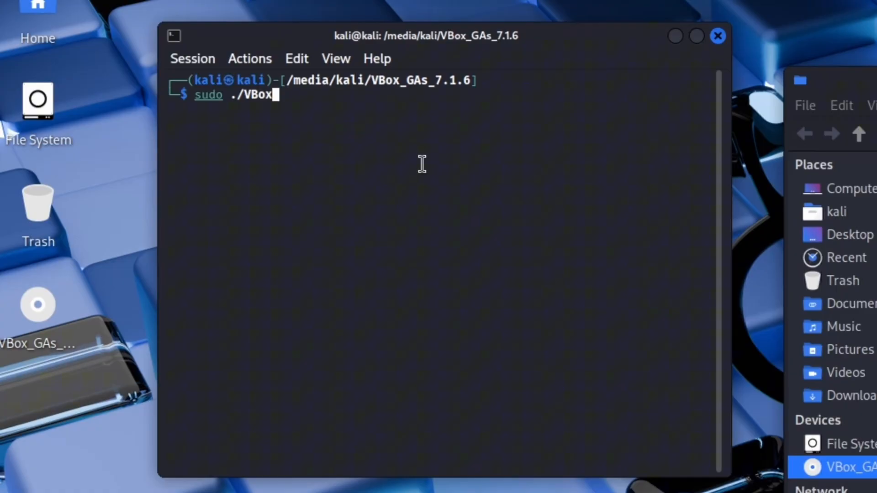
key(Tab)
double_click(313, 151)
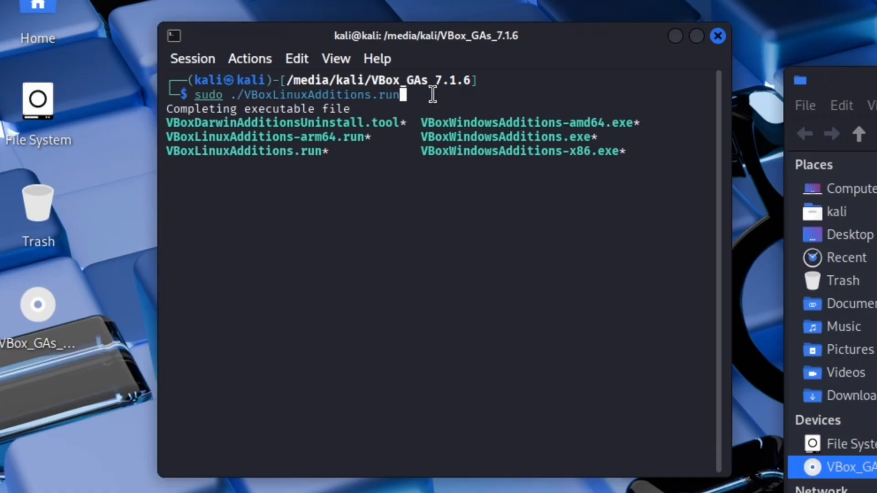
triple_click(433, 94)
click(461, 94)
key(Return)
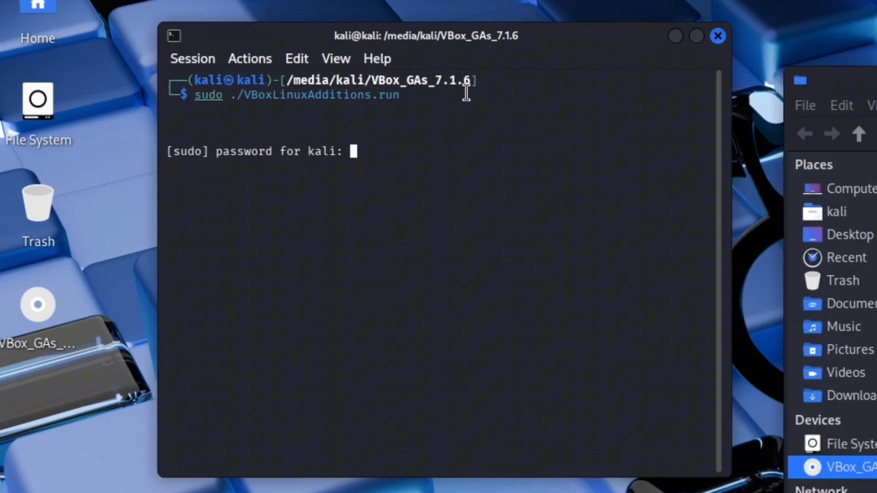
Enter the sudo password and answer yes to continue the Guest Additions installation.
key(Return)
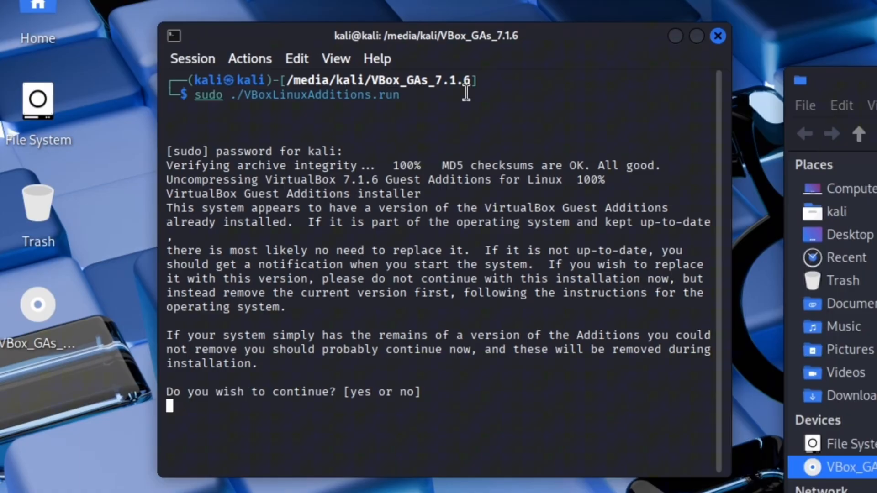
text(yes)
key(Return)
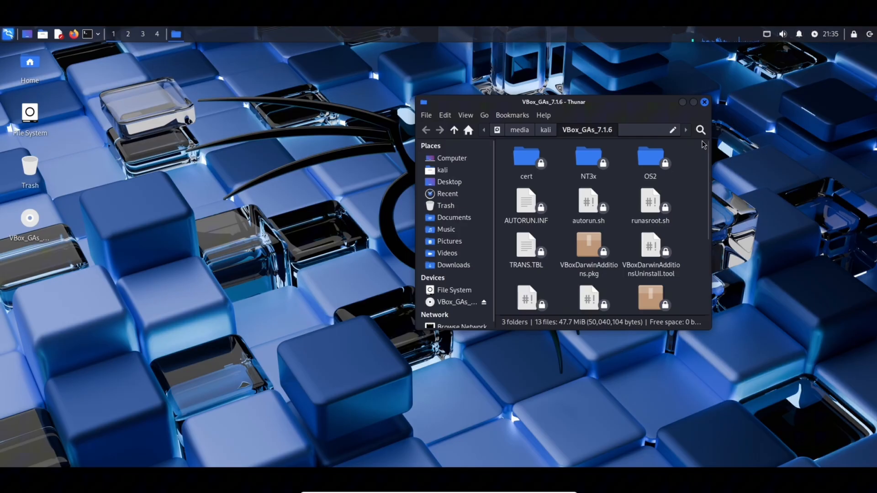
Close the VBox_GAs_7.1.6 folder window and power off the Kali virtual machine after leaving full-screen mode.
click(705, 102)
mouse_move(434, 492)
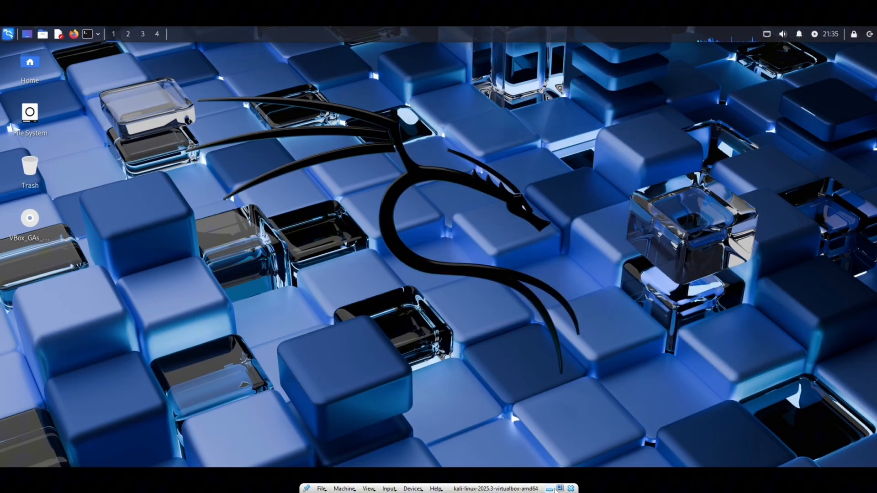
click(560, 488)
click(7, 17)
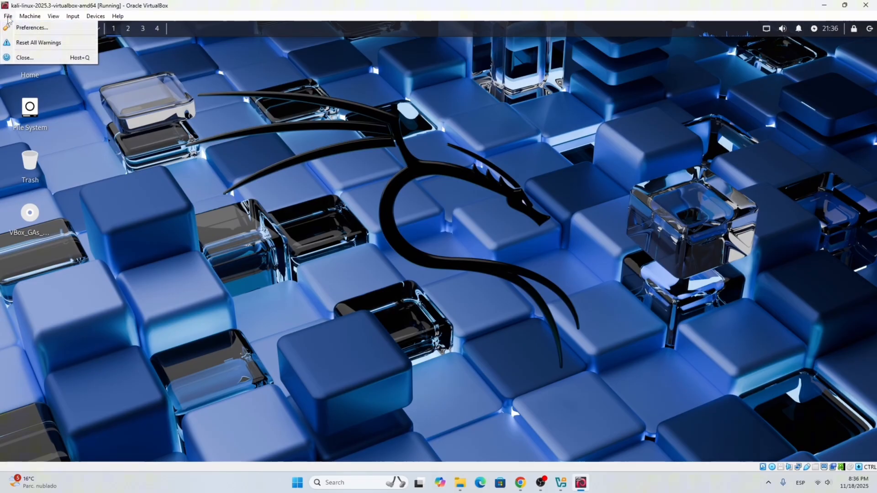
click(867, 6)
click(868, 7)
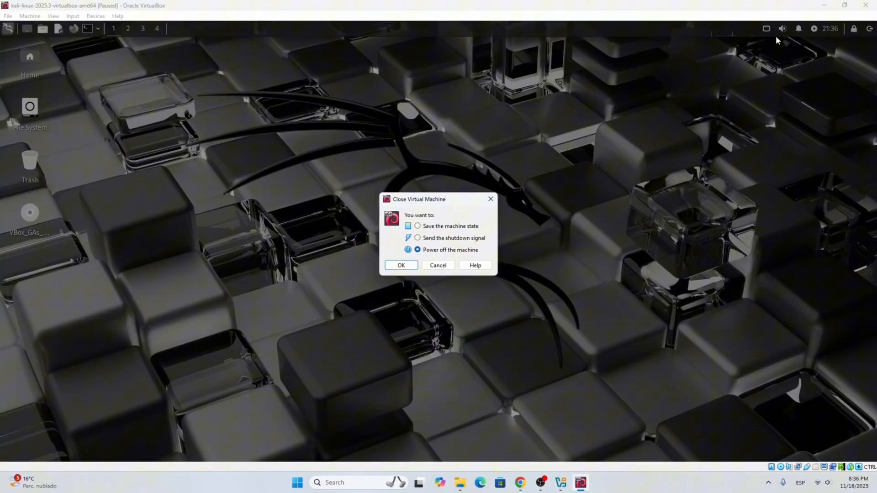
click(402, 265)
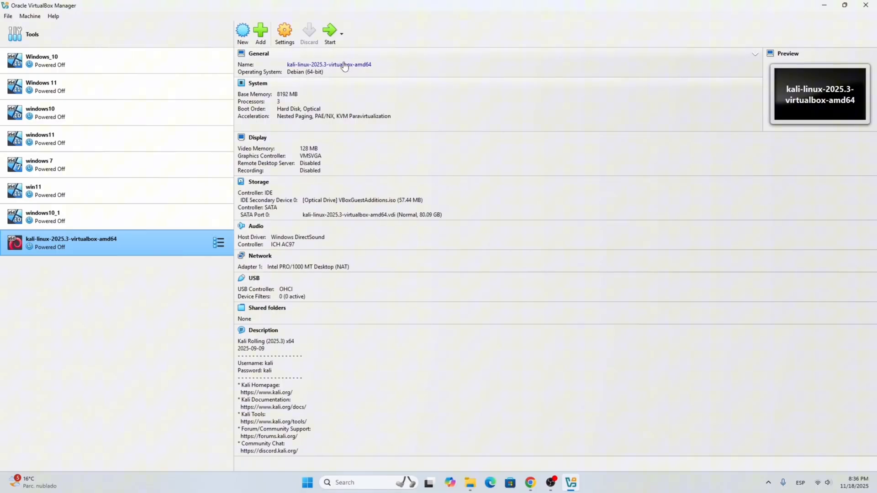
Start the kali-linux-2025.3-virtualbox-amd64 machine again and boot its Kali GNU/Linux entry.
click(325, 32)
key(Down)
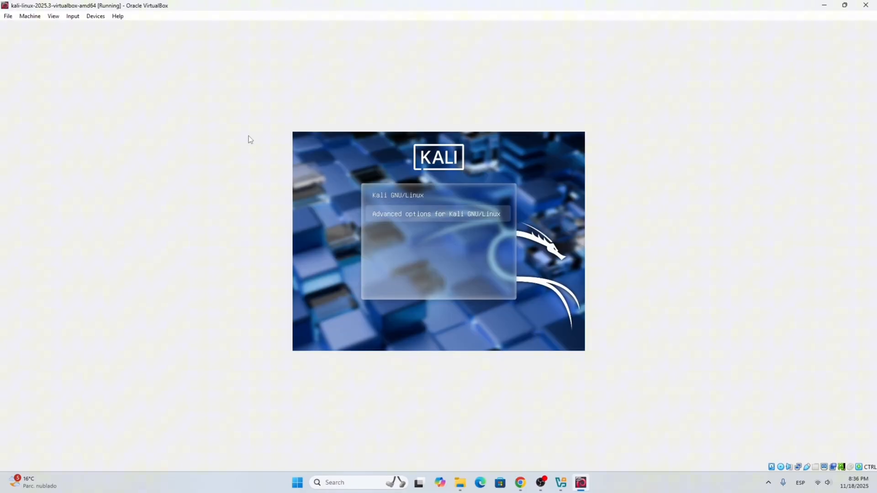
key(Up)
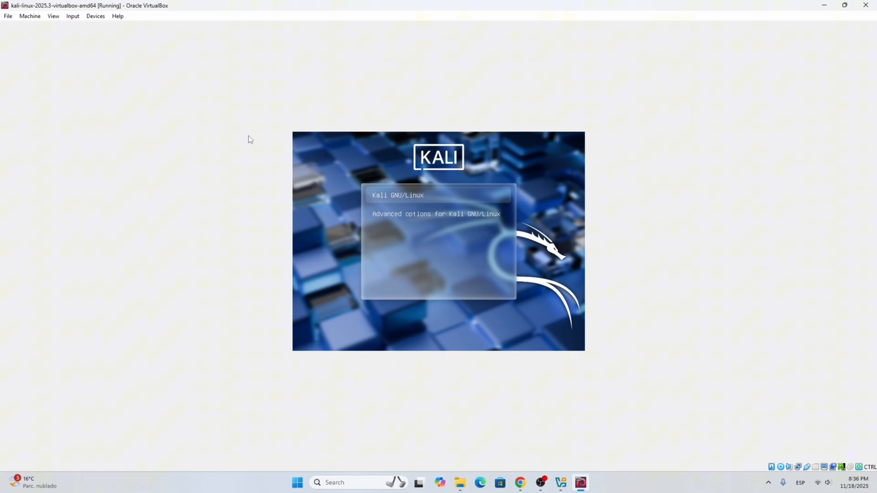
key(Return)
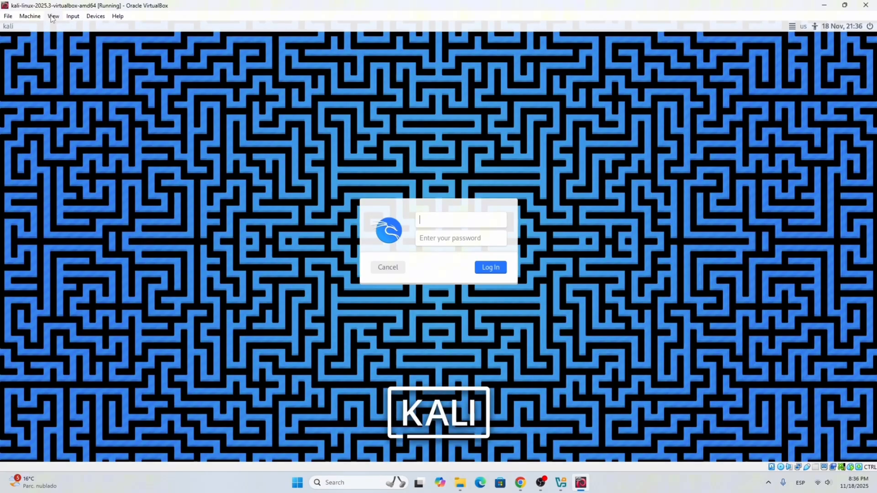
Switch the virtual machine window to full-screen mode at the Kali login screen.
click(53, 16)
click(61, 29)
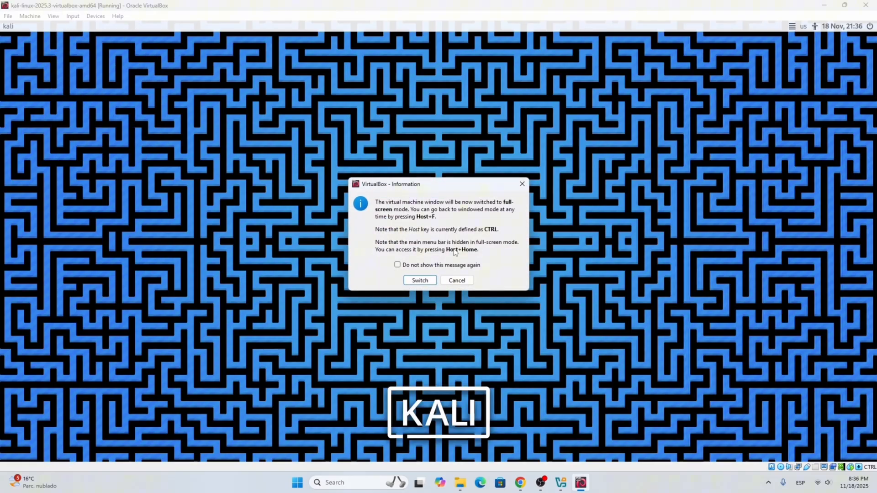
click(421, 281)
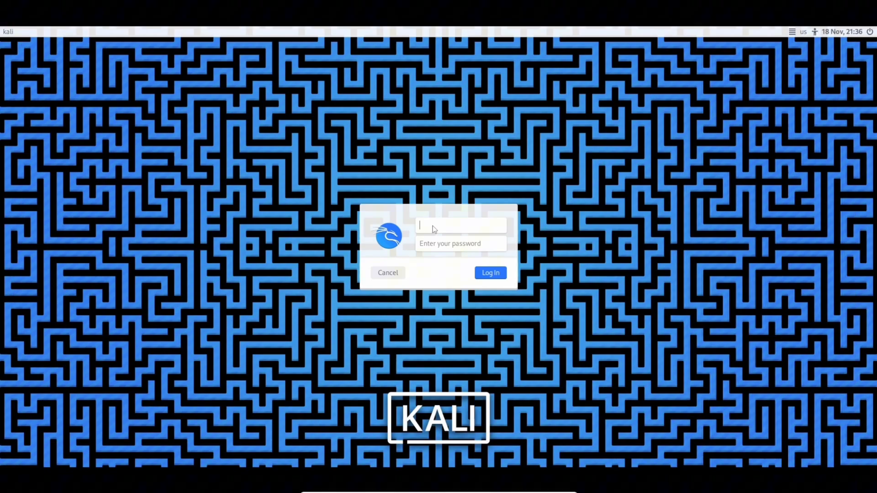
Enter the account's username and password to log in to the restarted Kali system.
text(kali)
key(Tab)
text(kali)
click(503, 273)
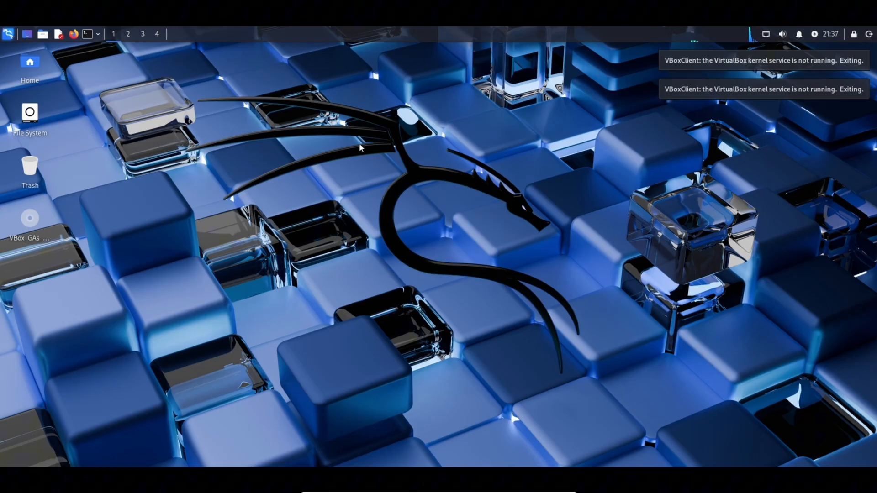
Open a terminal and reposition its window closer to the middle of the Kali desktop.
click(85, 34)
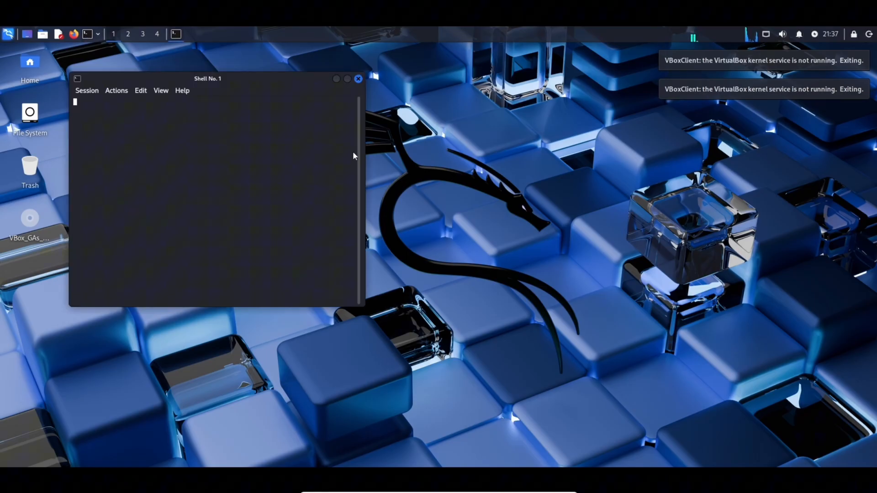
drag(246, 80, 277, 153)
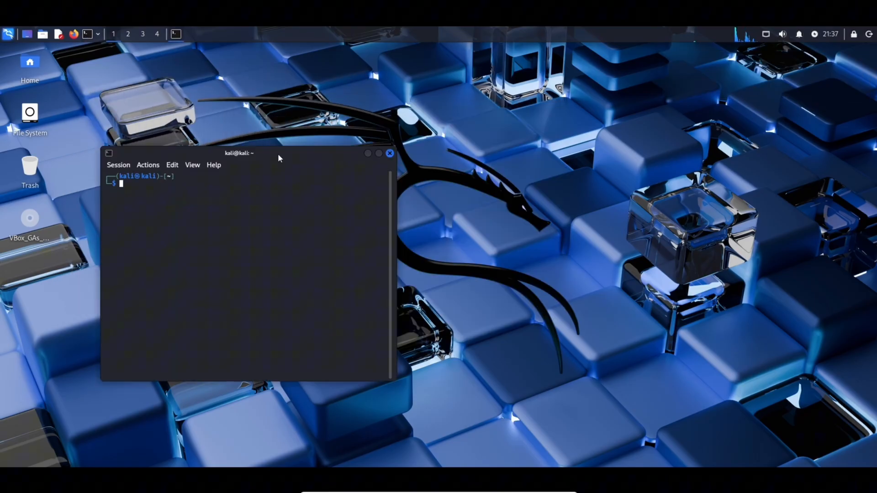